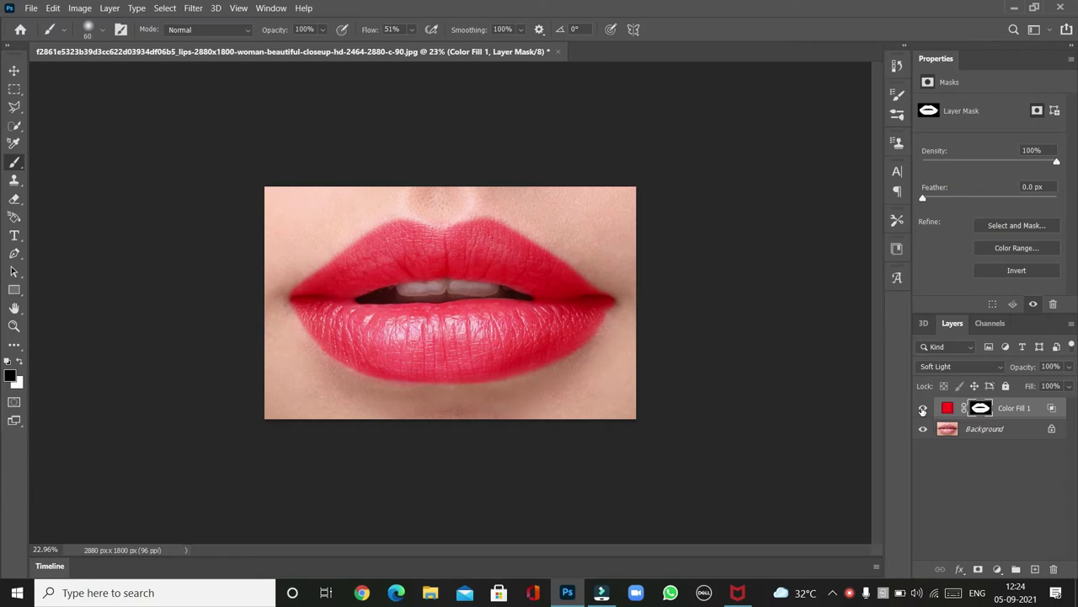
Toggle the Color Fill 1 layer's visibility to compare the lips before and after, and delete that layer
click(923, 409)
click(923, 408)
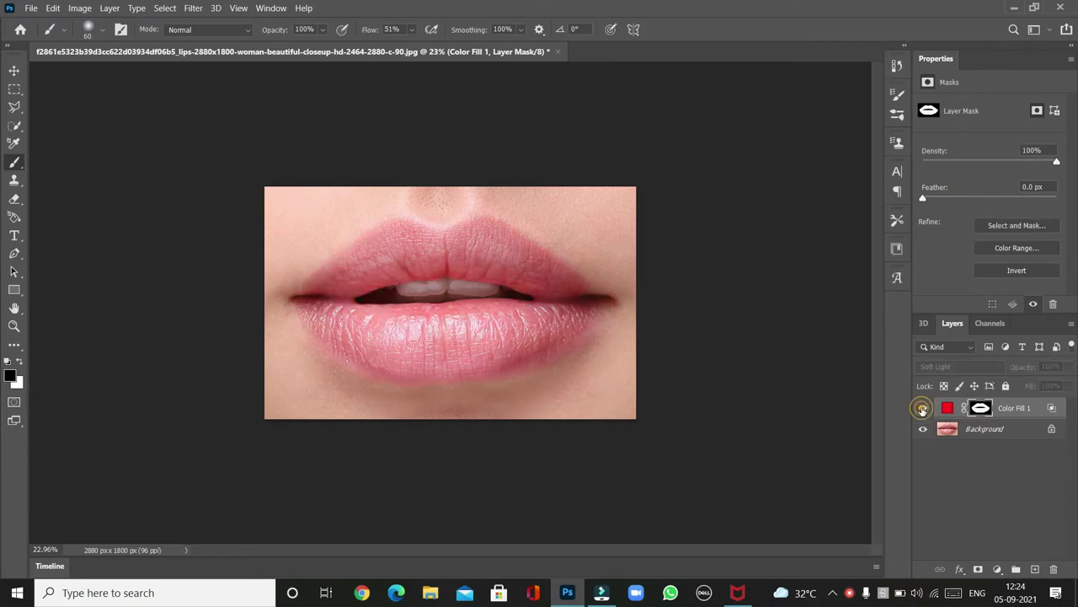
click(923, 409)
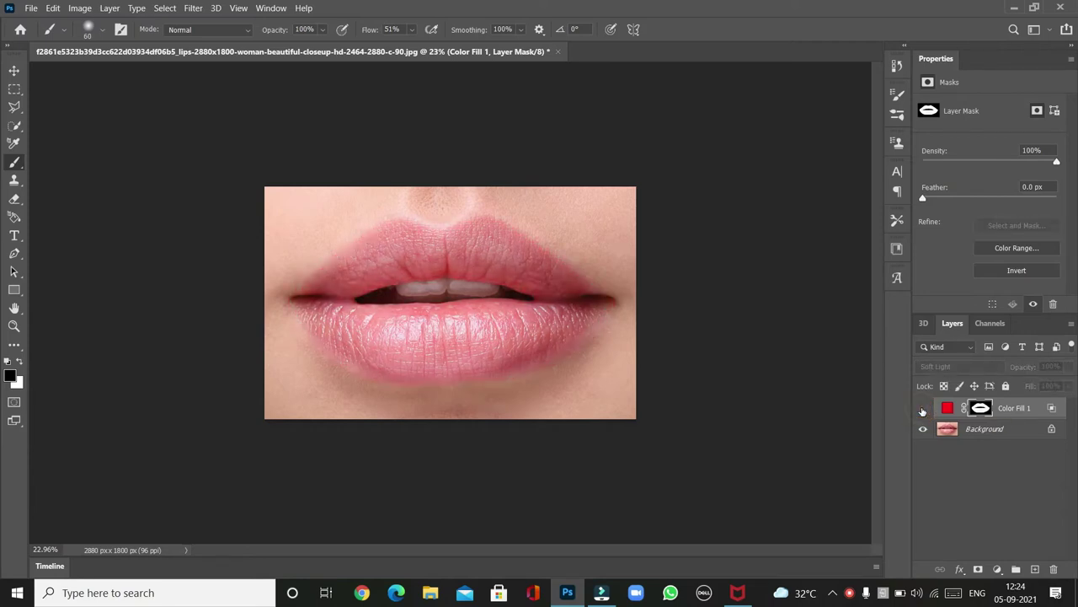
click(923, 409)
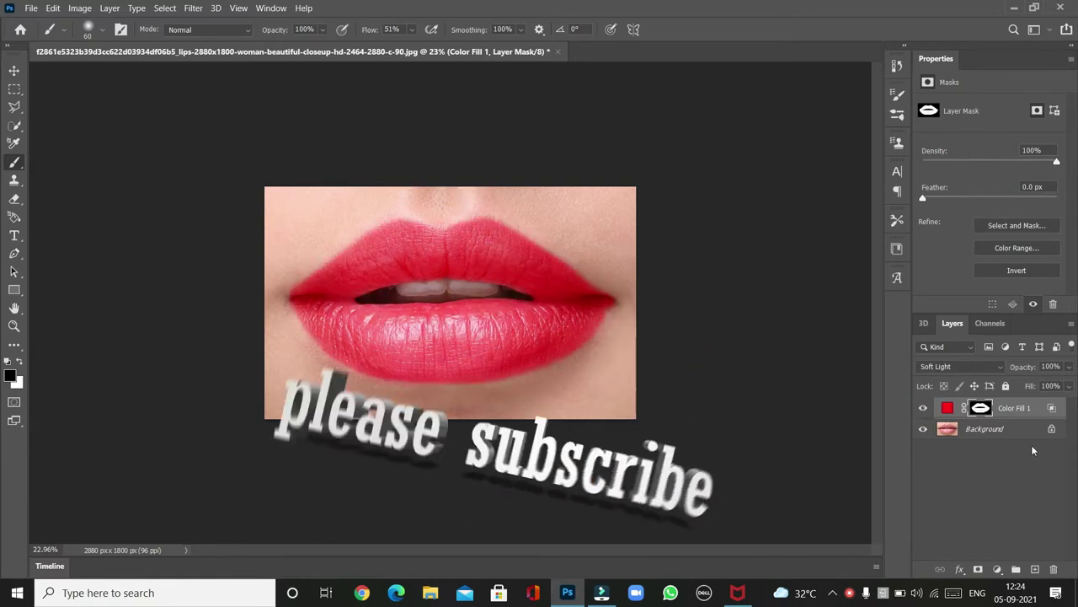
drag(1031, 410, 1047, 514)
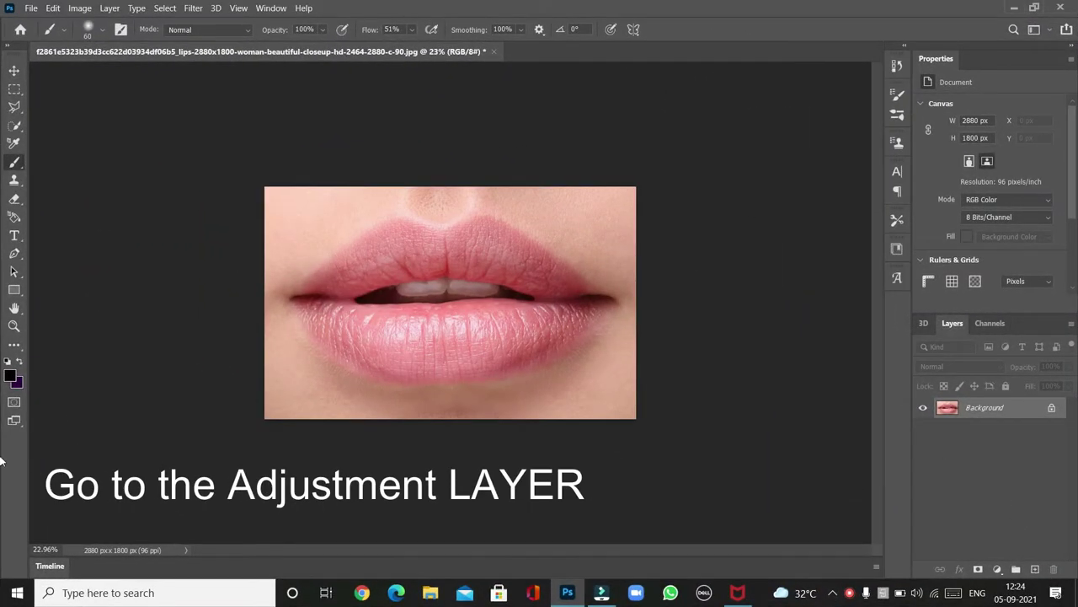
Add a Solid Color fill layer above the Background in bright red, fa0516
click(996, 570)
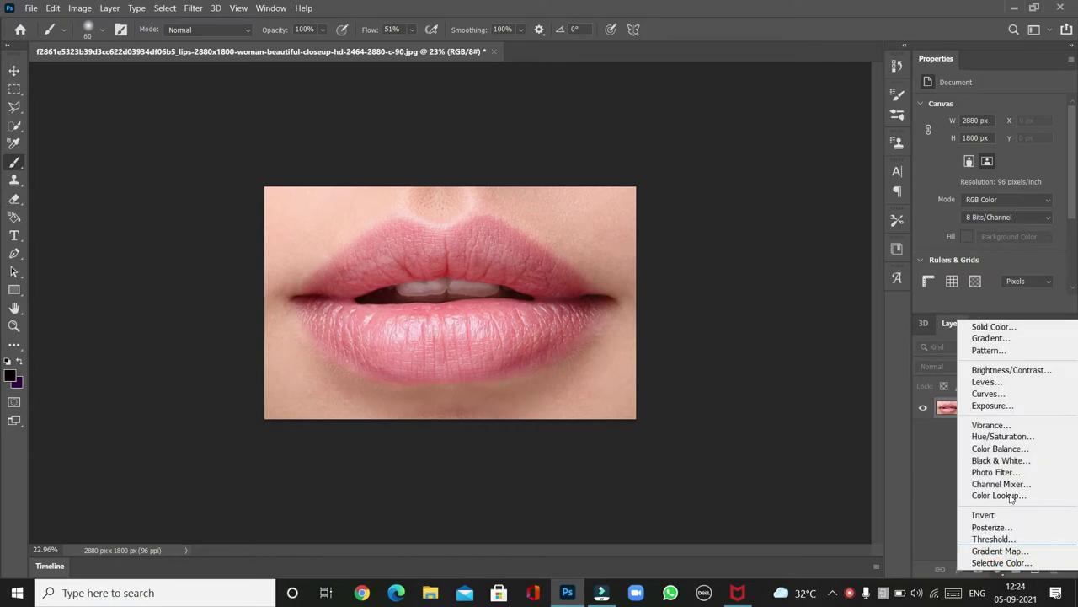
click(1002, 329)
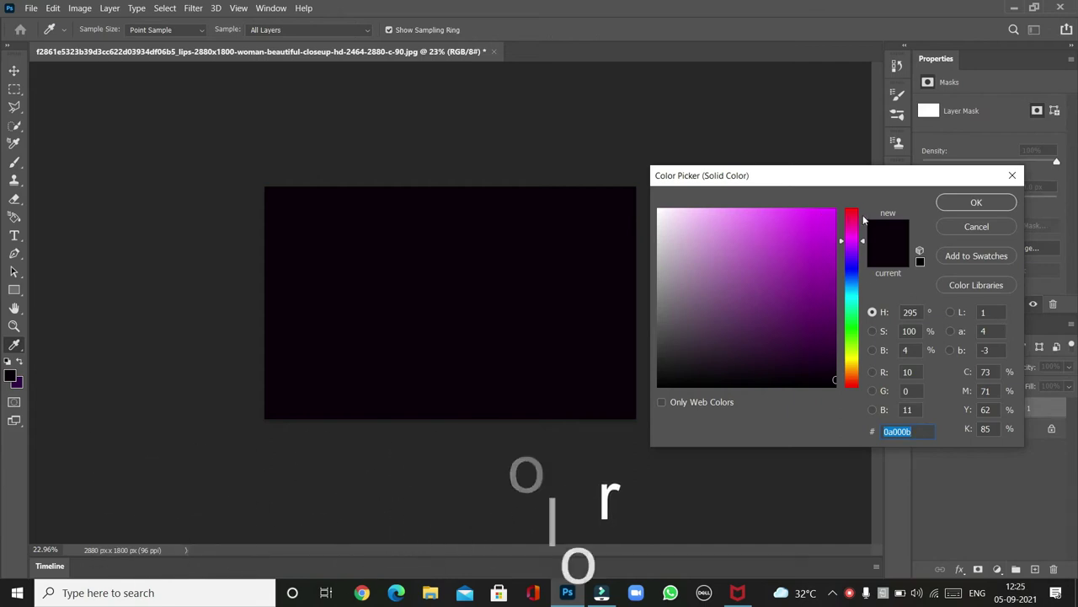
drag(856, 217, 851, 210)
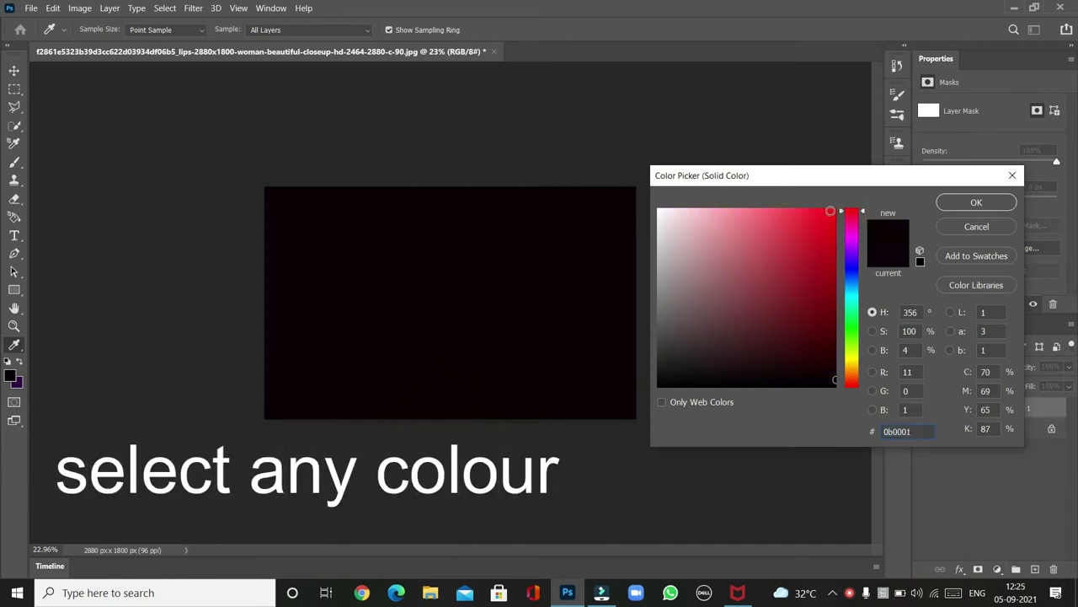
click(833, 212)
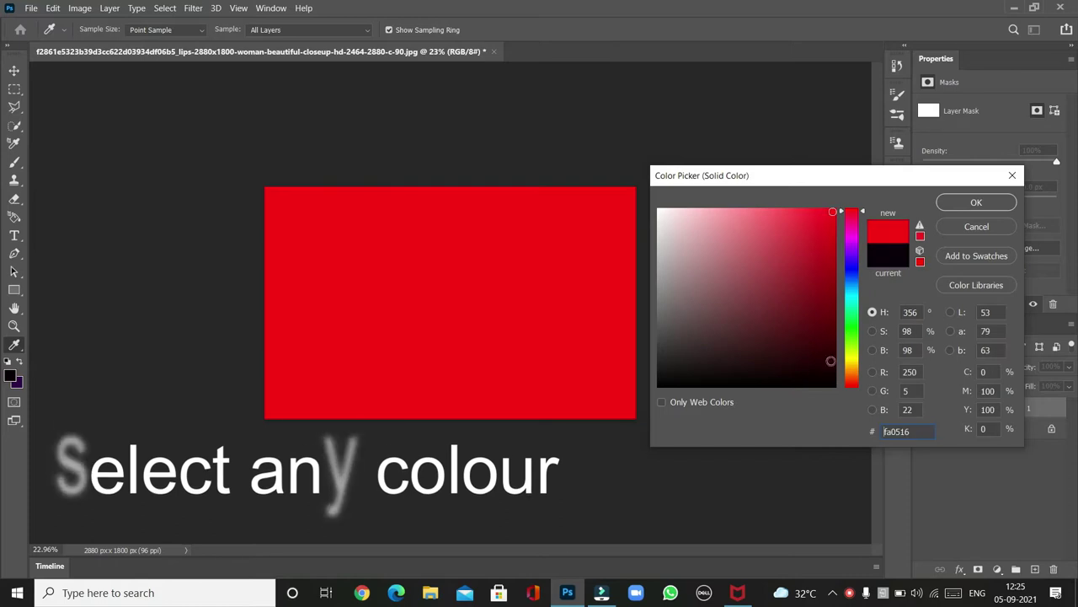
click(974, 204)
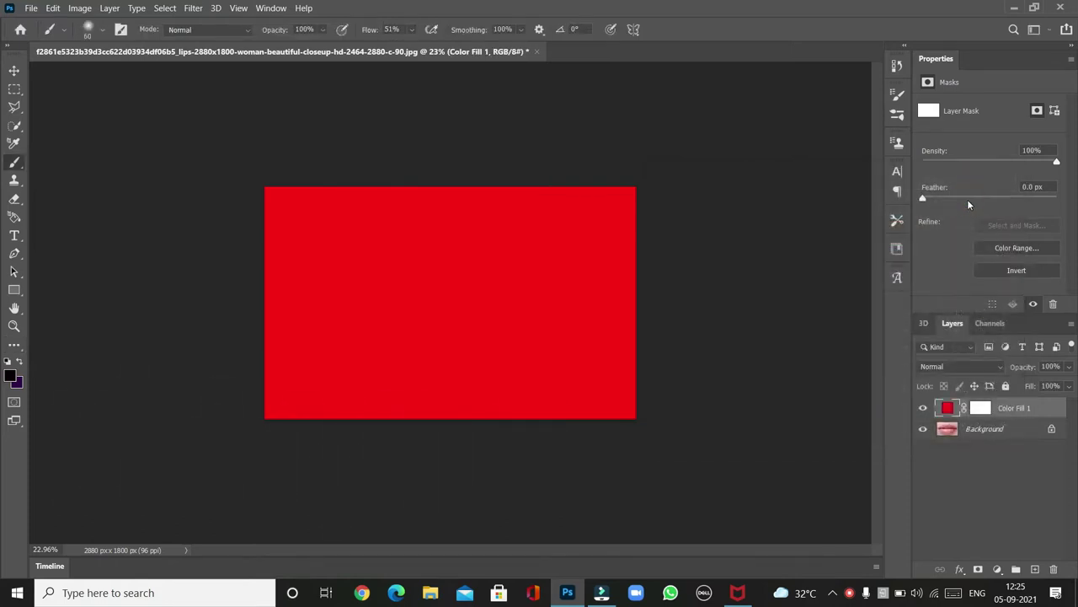
Invert the red fill layer's mask to black and make white the foreground colour
click(985, 409)
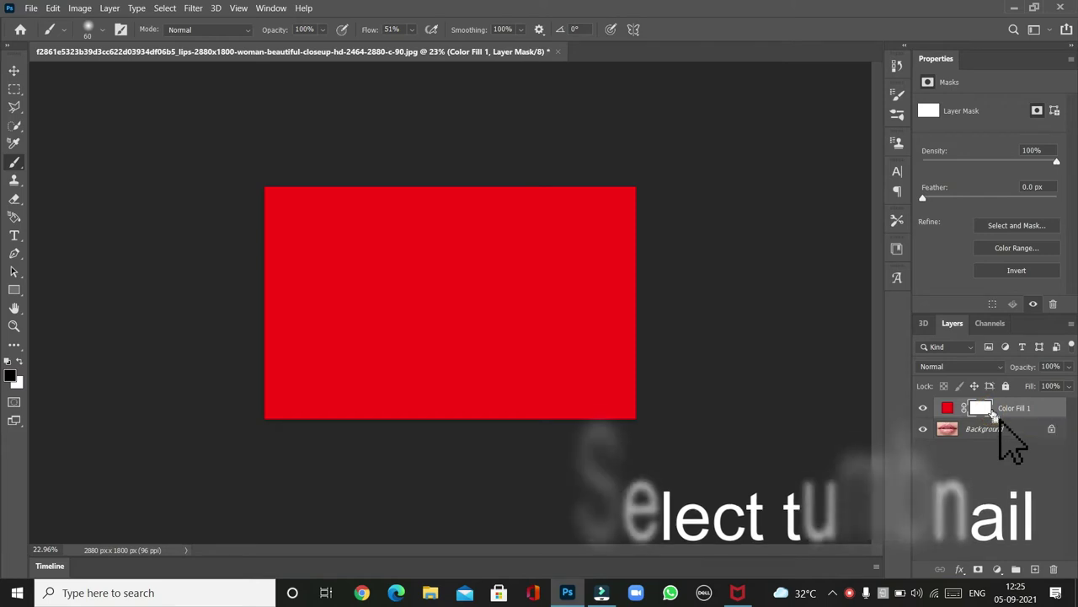
key(ctrl+i)
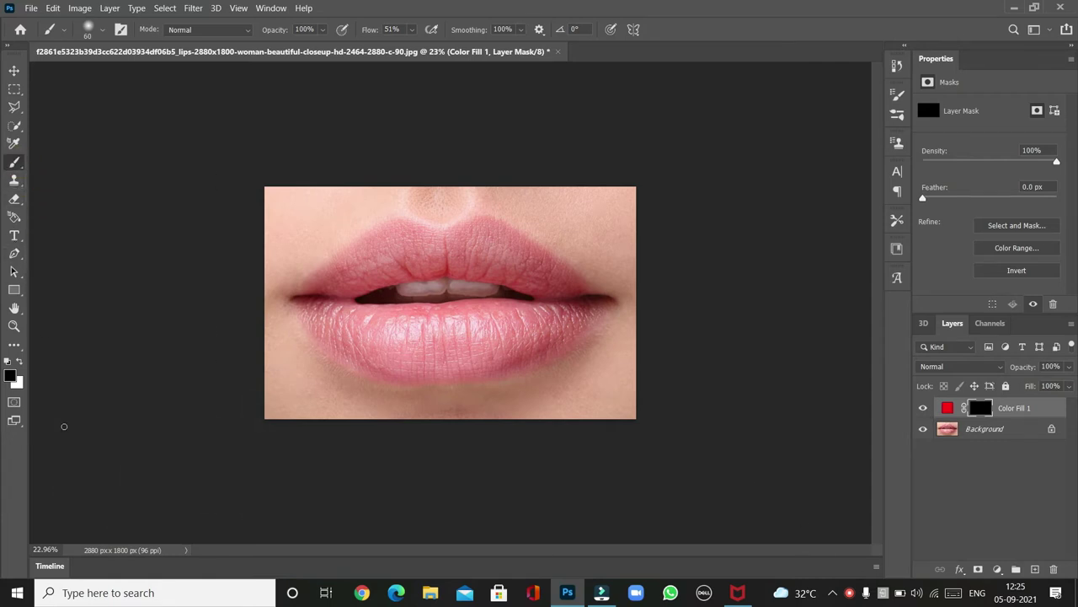
key(x)
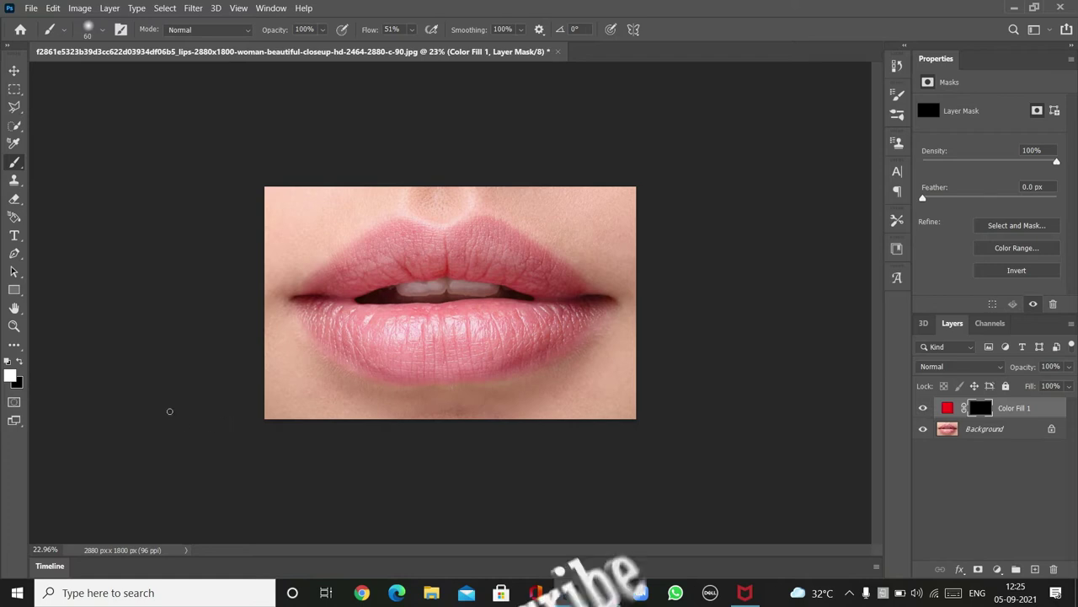
Paint the whole upper lip in white on the fill layer's mask with a soft 175 px brush
scroll(308, 378, up, 5)
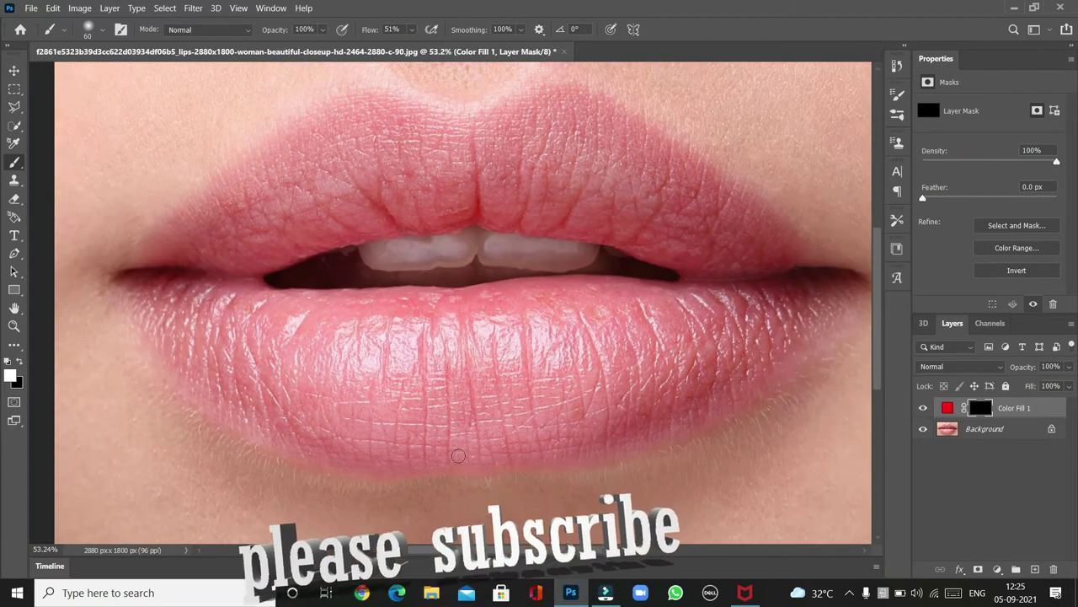
drag(502, 549, 522, 554)
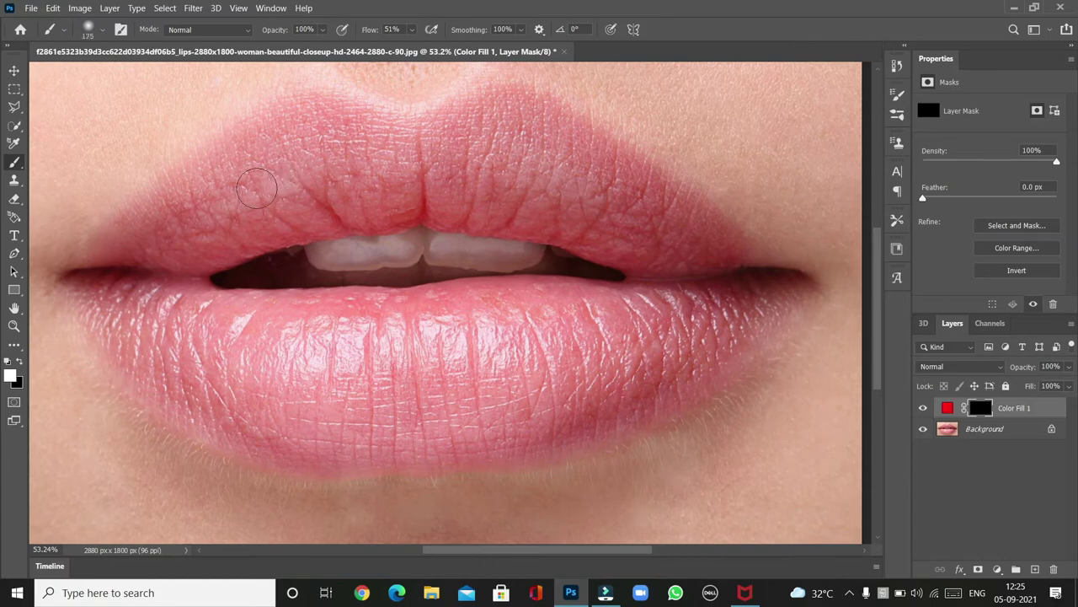
click(228, 192)
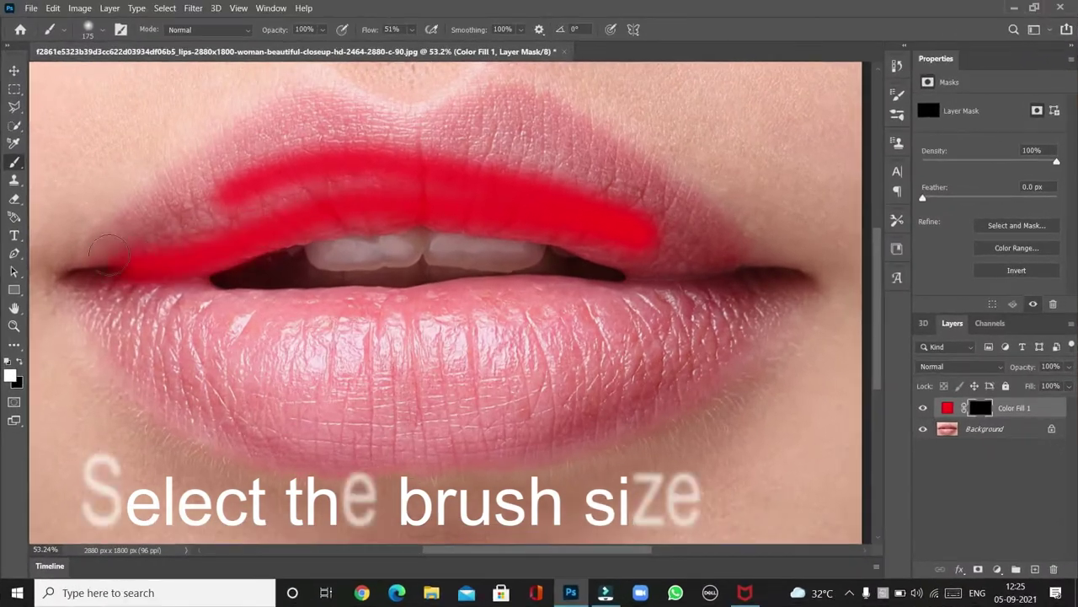
mouse_move(108, 253)
mouse_down()
mouse_move(288, 120)
mouse_move(418, 135)
mouse_move(524, 115)
mouse_move(658, 191)
mouse_move(720, 245)
mouse_up()
mouse_move(562, 226)
mouse_down()
mouse_move(431, 214)
mouse_move(143, 246)
mouse_move(411, 151)
mouse_move(681, 241)
mouse_move(654, 209)
mouse_move(397, 159)
mouse_move(237, 211)
mouse_move(540, 154)
mouse_move(549, 144)
mouse_move(264, 171)
mouse_move(273, 171)
mouse_move(117, 265)
mouse_move(166, 200)
mouse_move(287, 114)
mouse_up()
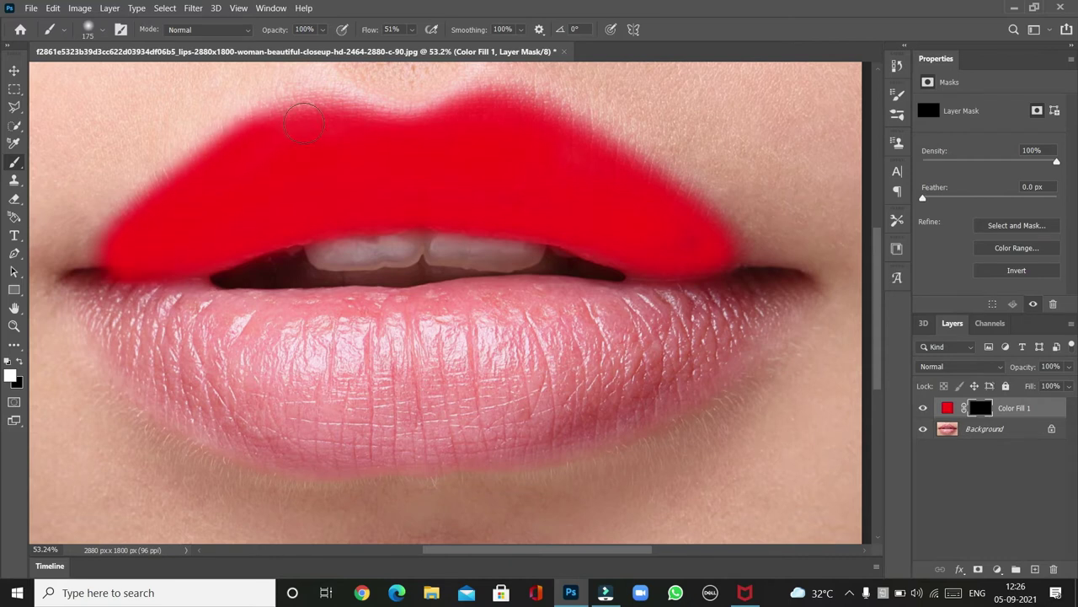
Paint the lower lip and mouth corners on the mask in white, refining the lower edge with a 70 px brush
mouse_move(80, 286)
mouse_down()
mouse_move(194, 413)
mouse_move(396, 459)
mouse_move(629, 422)
mouse_move(704, 381)
mouse_move(794, 284)
mouse_move(569, 408)
mouse_move(489, 435)
mouse_up()
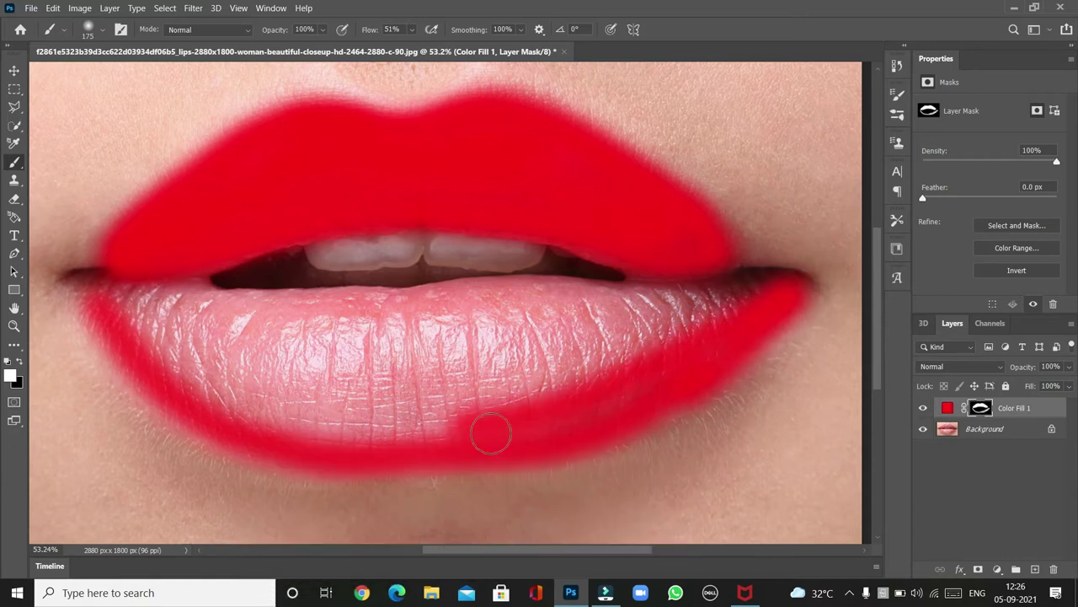
mouse_move(126, 299)
mouse_down()
mouse_move(458, 429)
mouse_move(155, 311)
mouse_move(435, 424)
mouse_move(638, 356)
mouse_move(179, 299)
mouse_move(168, 318)
mouse_move(215, 304)
mouse_move(687, 302)
mouse_move(708, 337)
mouse_move(174, 312)
mouse_move(299, 362)
mouse_move(232, 310)
mouse_move(676, 305)
mouse_move(705, 264)
mouse_move(644, 337)
mouse_move(775, 282)
mouse_move(789, 289)
mouse_move(747, 275)
mouse_up()
drag(191, 312, 593, 304)
mouse_move(103, 315)
mouse_down()
mouse_move(160, 375)
mouse_move(354, 453)
mouse_move(67, 279)
mouse_up()
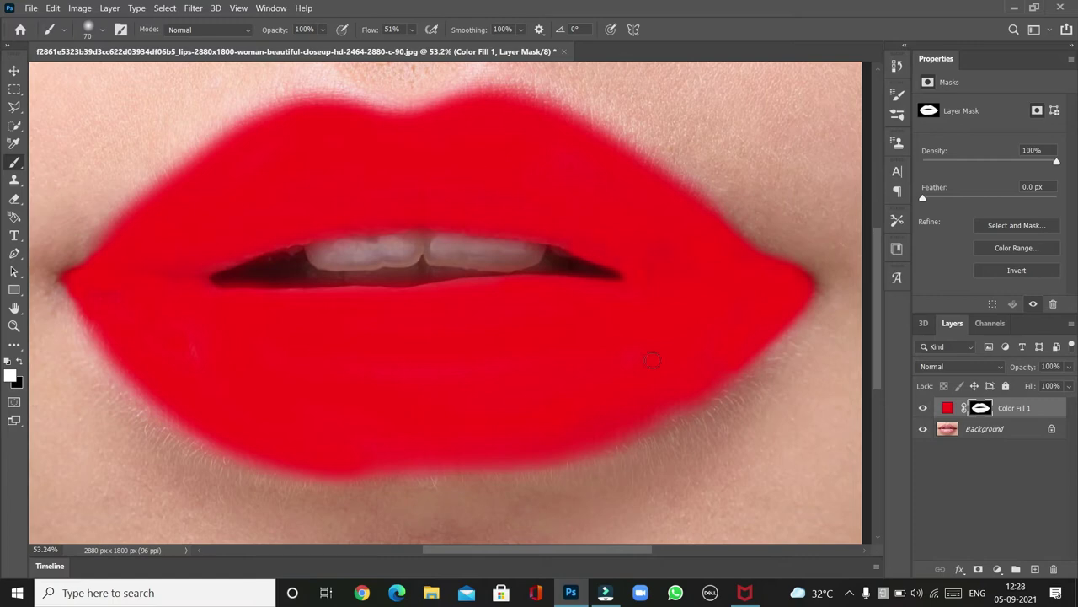
mouse_move(373, 473)
mouse_down()
mouse_move(467, 468)
mouse_move(623, 428)
mouse_up()
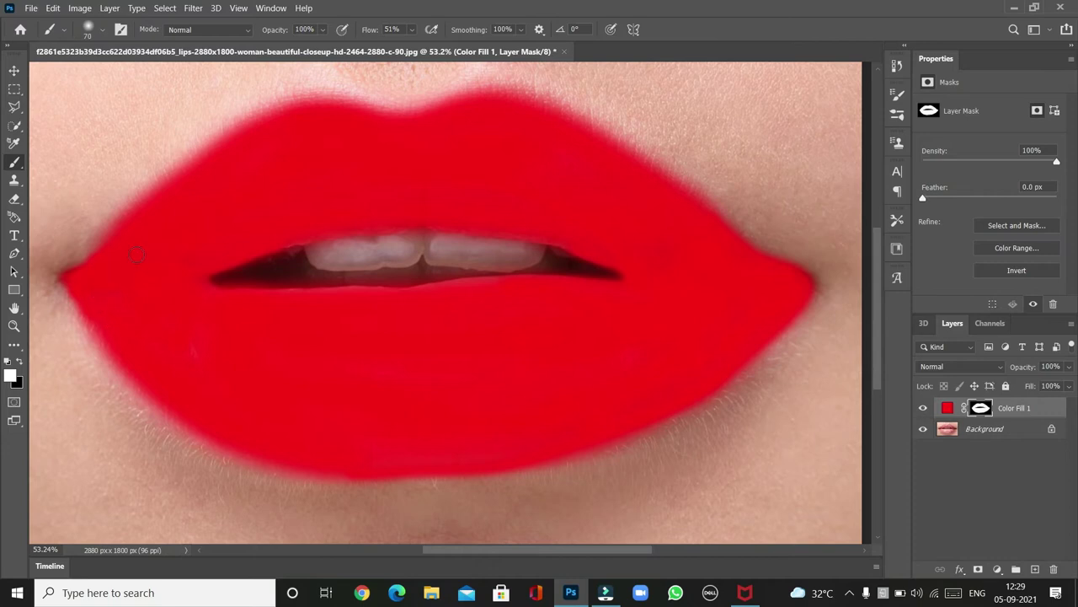
Set the red fill layer's blend mode to Soft Light
click(999, 366)
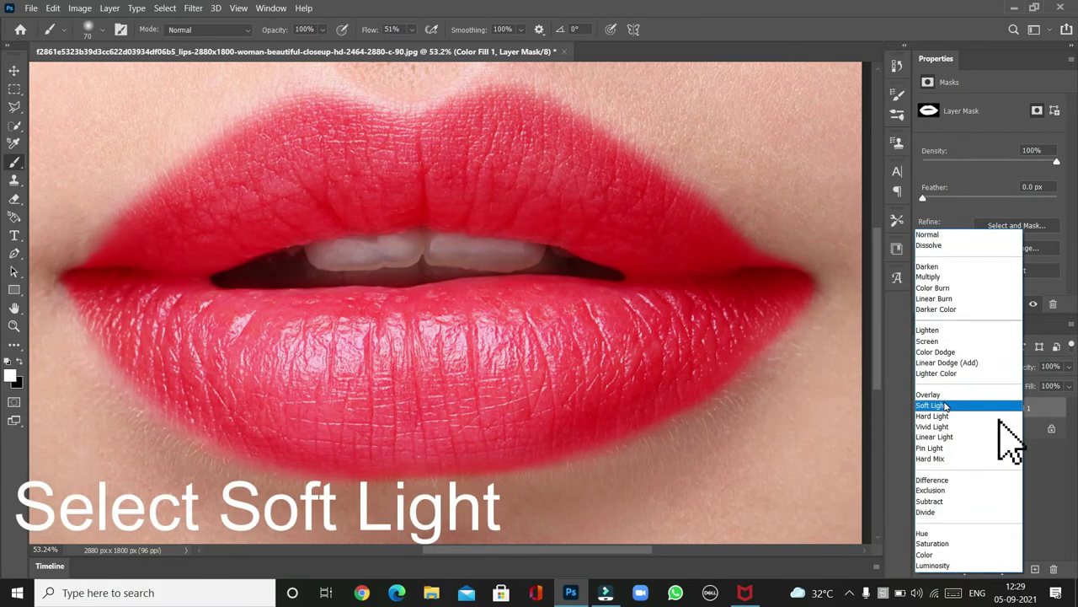
click(945, 407)
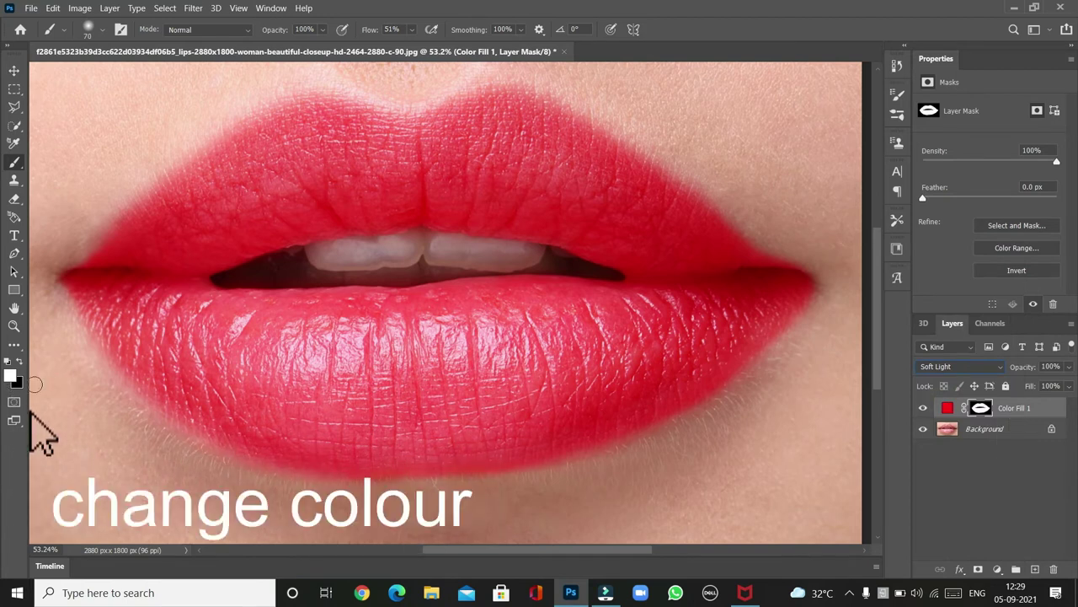
Clean up the mask with black around the mouth corner, the mouth opening and the upper lip's outer edge
click(20, 361)
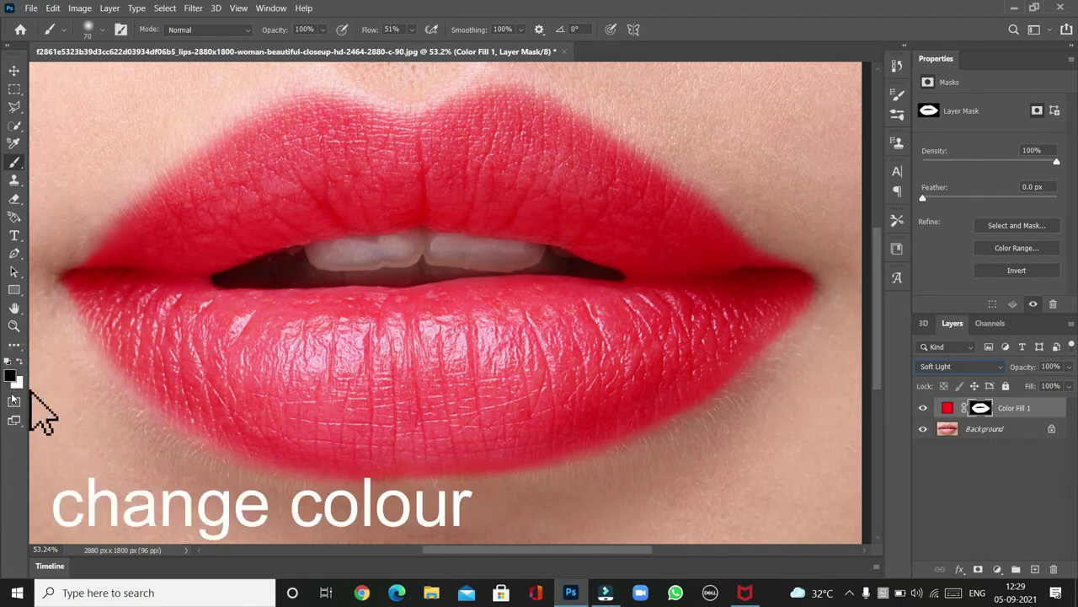
click(52, 289)
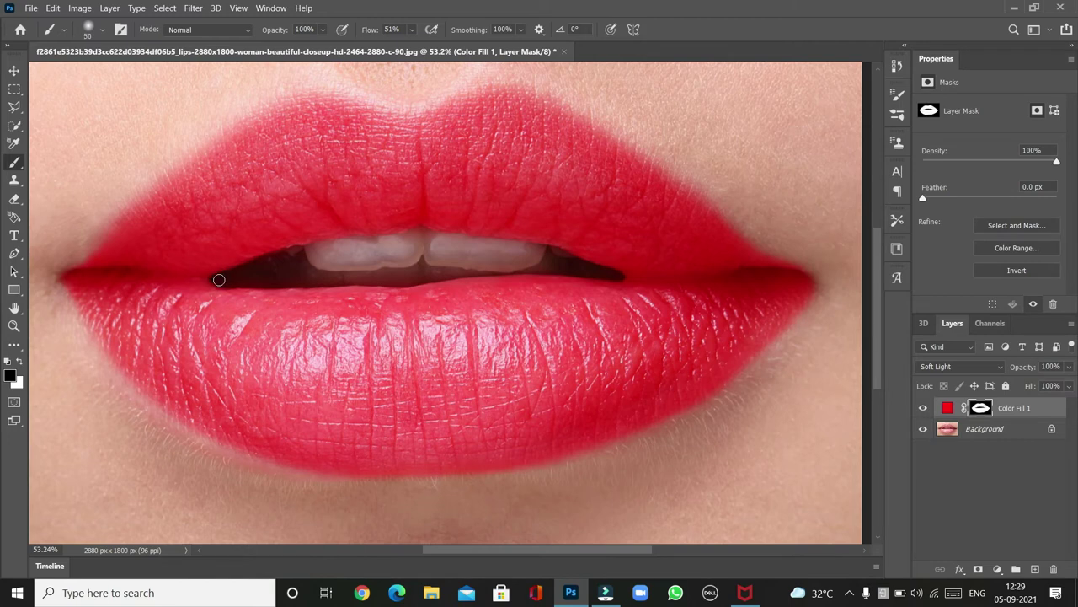
drag(216, 278, 219, 280)
click(253, 272)
mouse_move(323, 96)
mouse_down()
mouse_move(413, 111)
mouse_move(470, 83)
mouse_move(518, 79)
mouse_move(644, 147)
mouse_up()
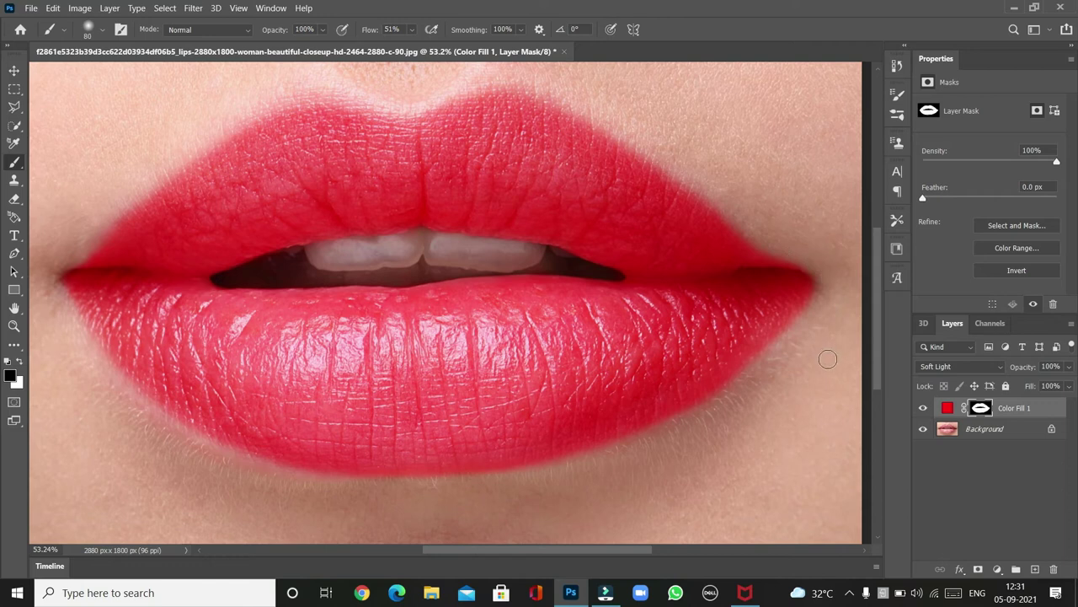
Restore the red colour at both mouth corners by painting white on the mask with an 80 px brush
click(19, 362)
click(801, 275)
click(799, 275)
click(810, 287)
click(802, 292)
click(65, 277)
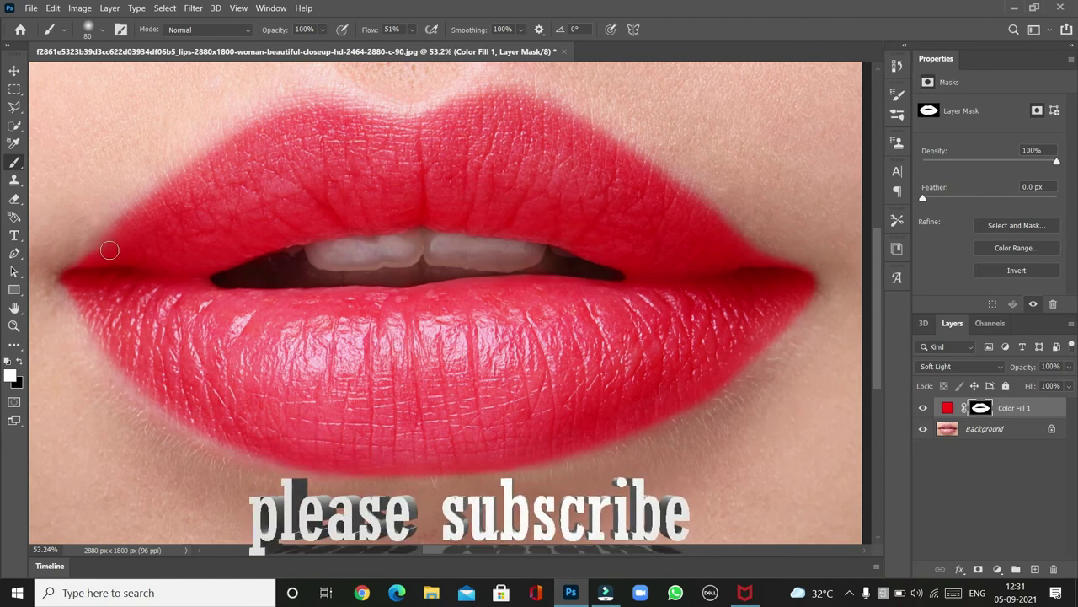
click(80, 291)
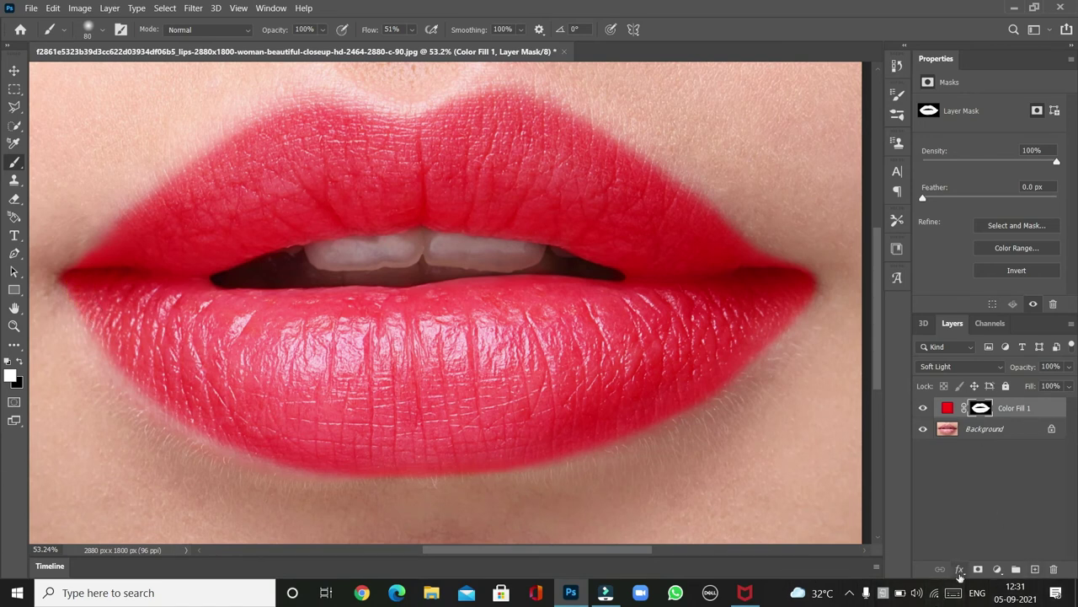
In the fill layer's Blending Options, split the Underlying Layer white slider of Blend If to 213 / 255
right_click(1040, 410)
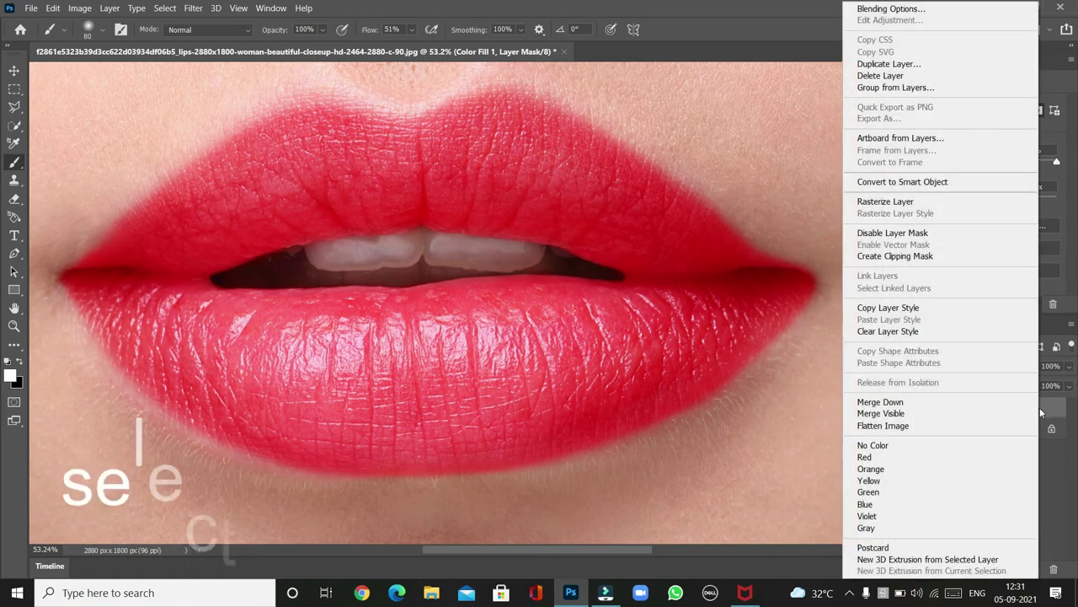
click(891, 10)
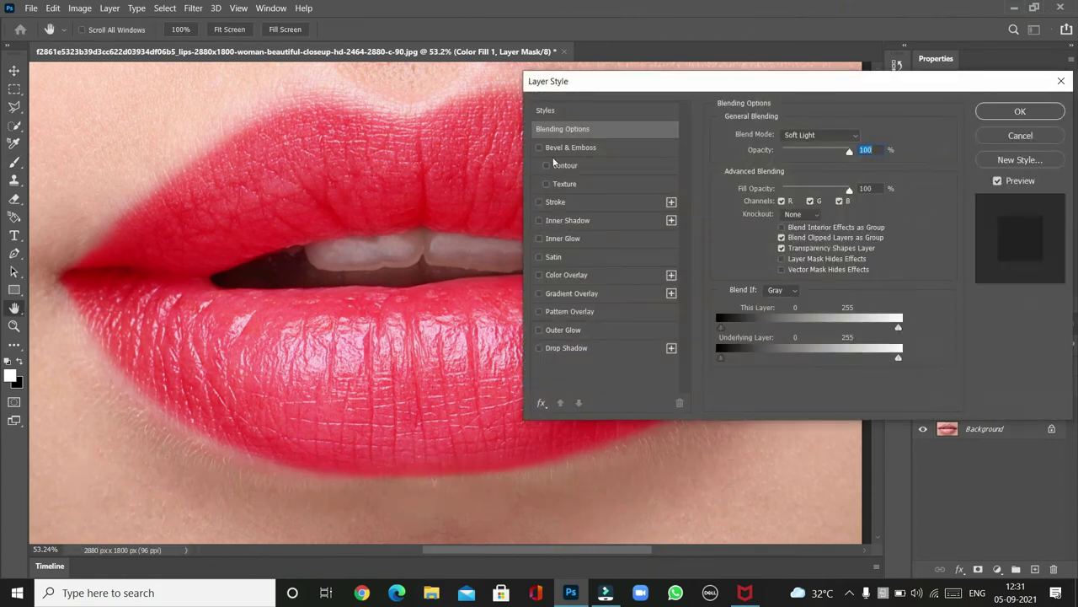
drag(887, 84, 980, 77)
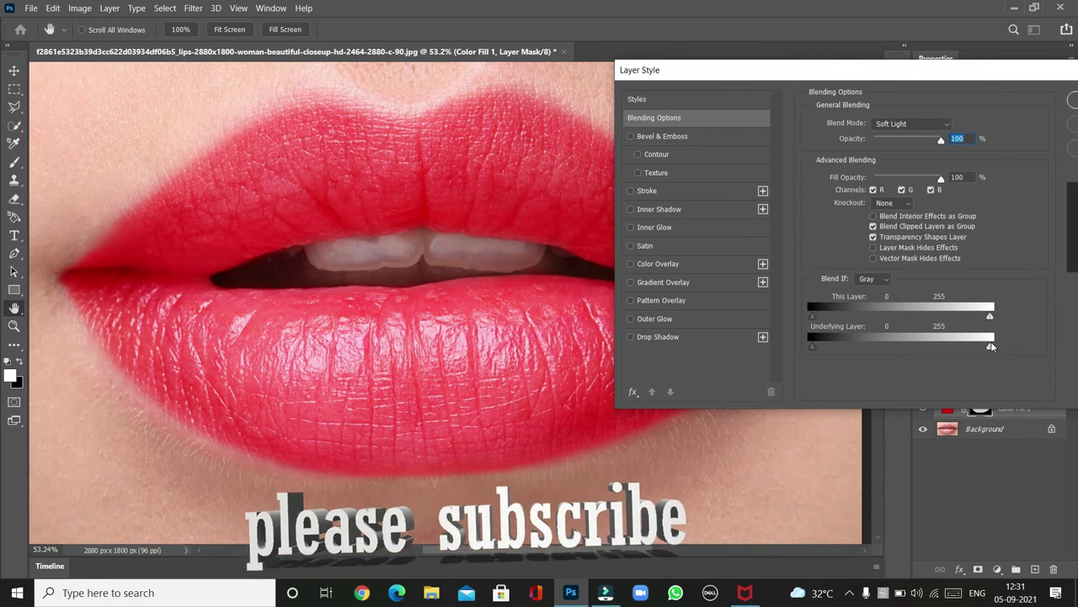
mouse_move(991, 345)
mouse_down()
mouse_move(879, 366)
mouse_move(1000, 358)
mouse_up()
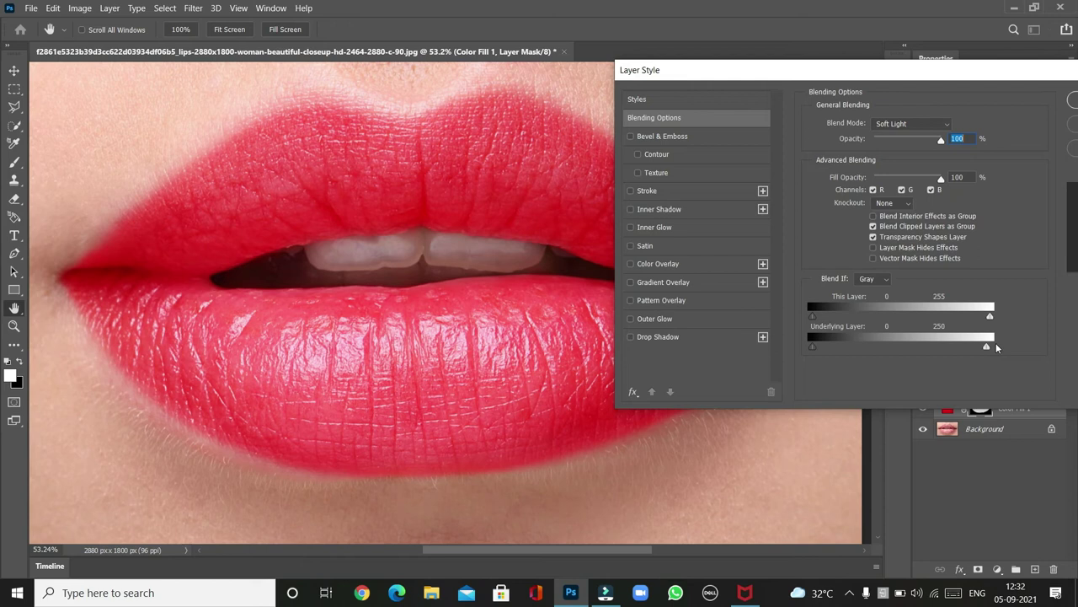
mouse_move(991, 347)
mouse_down()
mouse_move(960, 351)
mouse_move(1010, 351)
mouse_up()
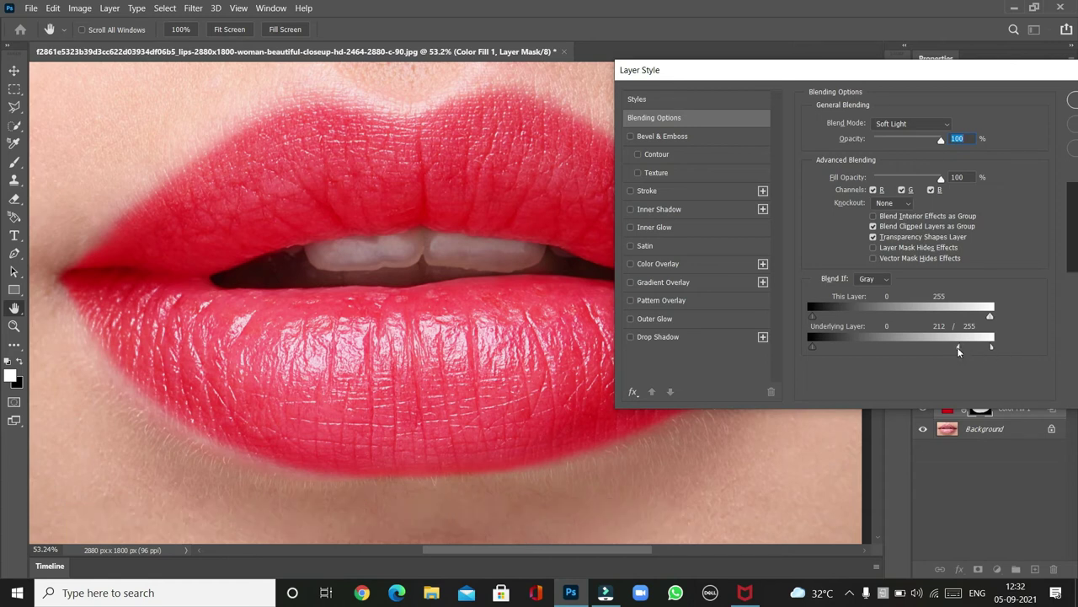
drag(959, 351, 957, 351)
mouse_move(974, 350)
mouse_down()
mouse_move(946, 366)
mouse_move(961, 365)
mouse_up()
drag(1019, 80, 939, 97)
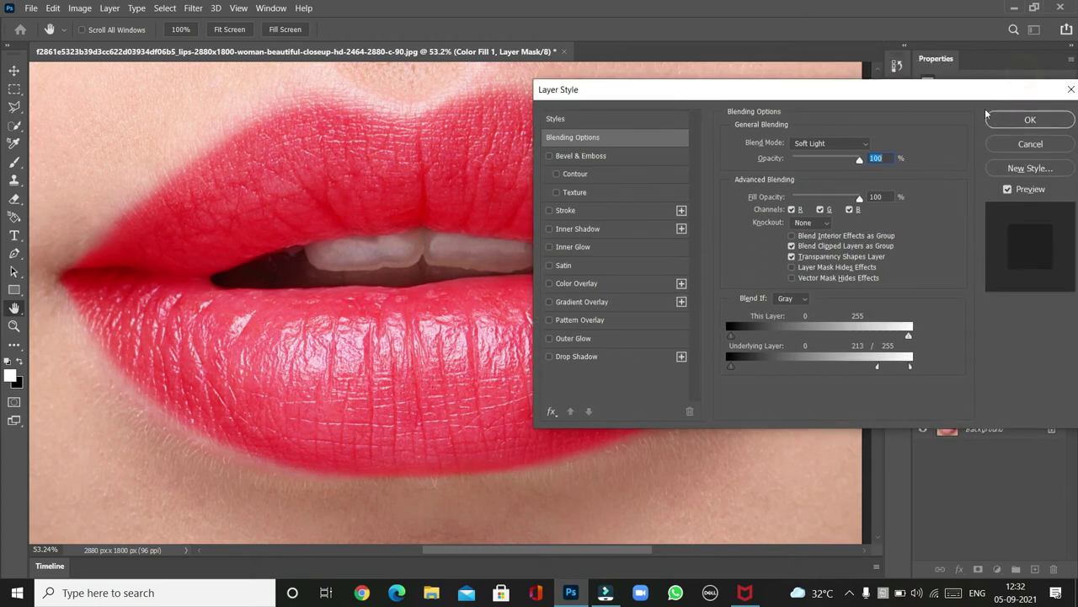
click(1024, 116)
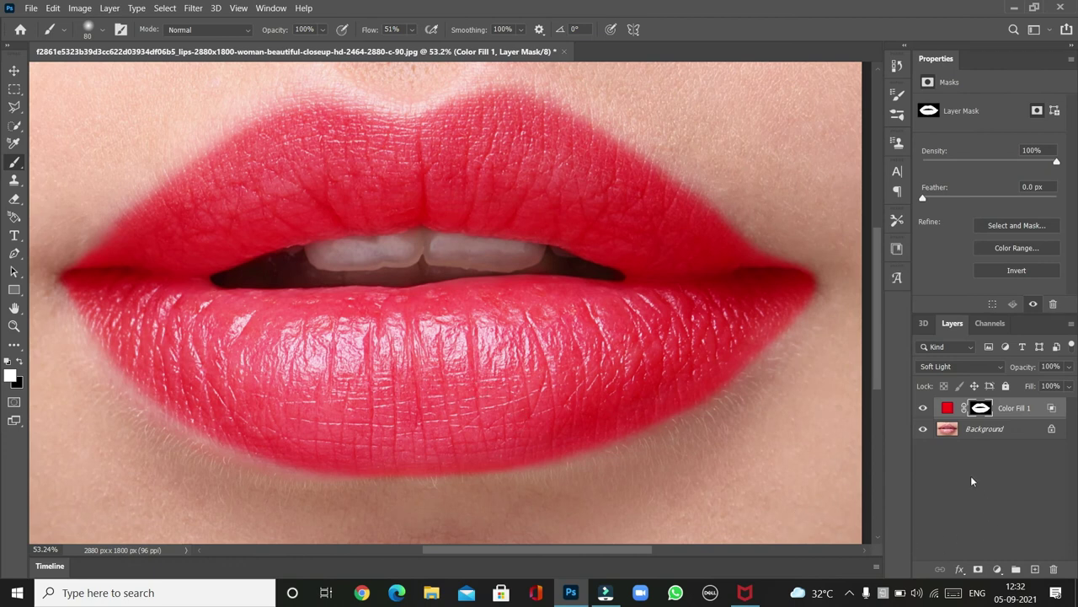
Edit the fill layer's colour, shifting its hue through orange to an orange-red, fa1c05
click(950, 409)
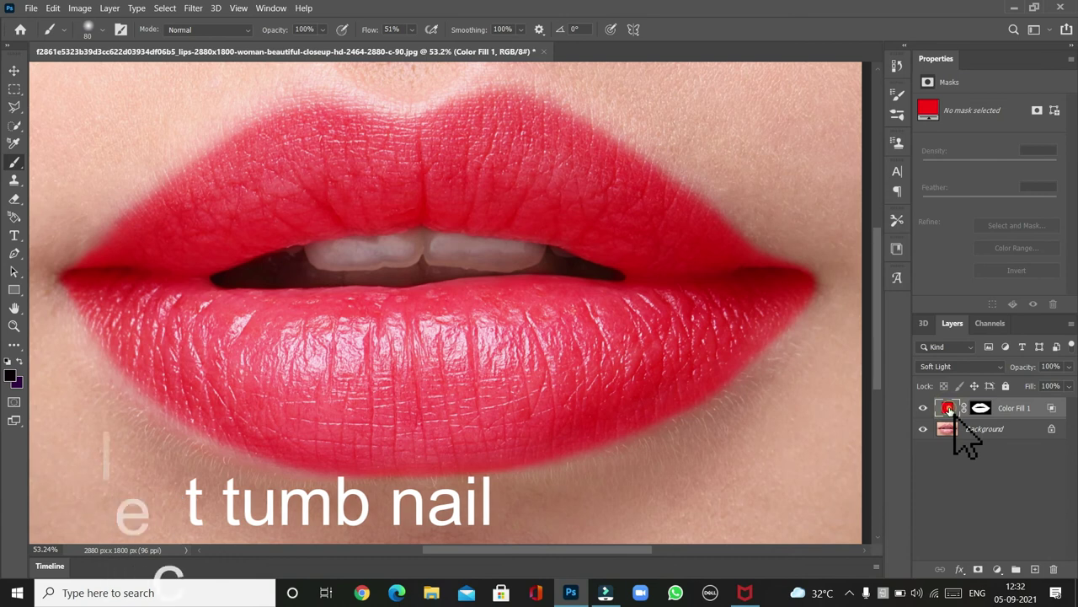
double_click(950, 408)
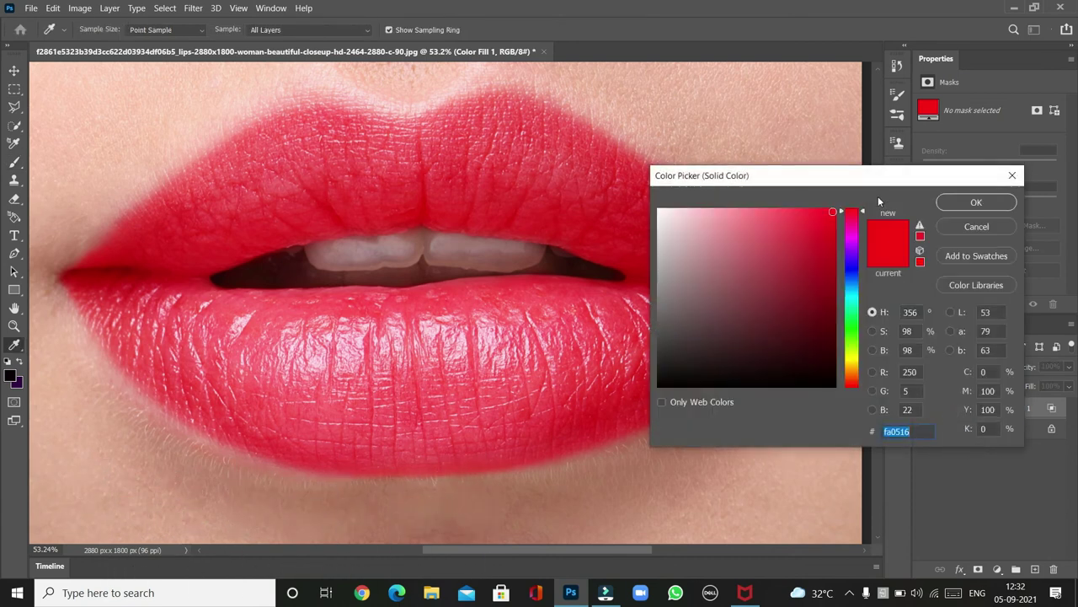
drag(864, 210, 877, 274)
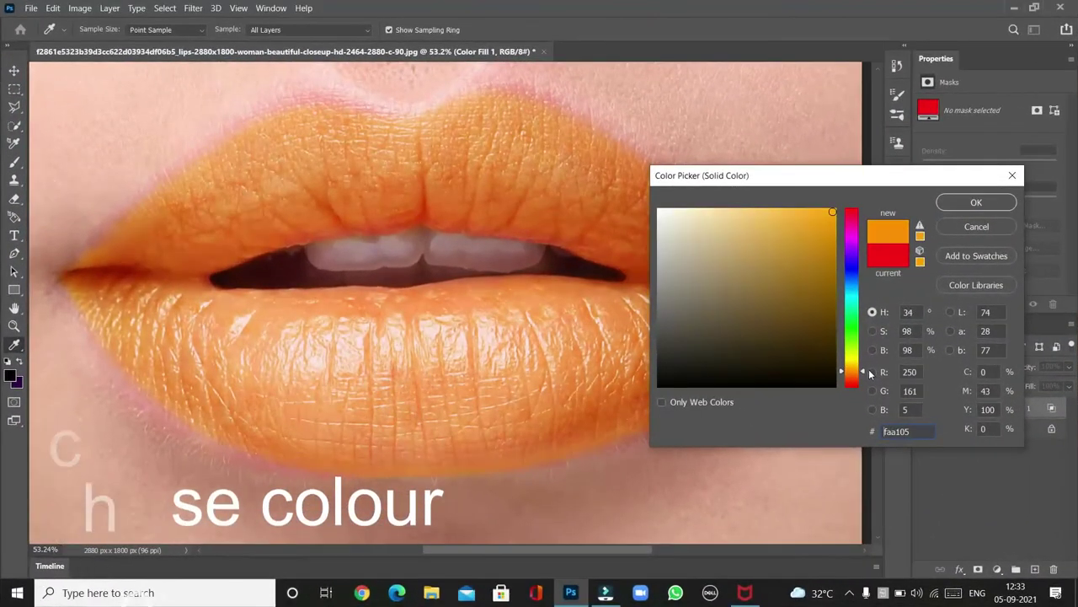
drag(873, 364, 870, 387)
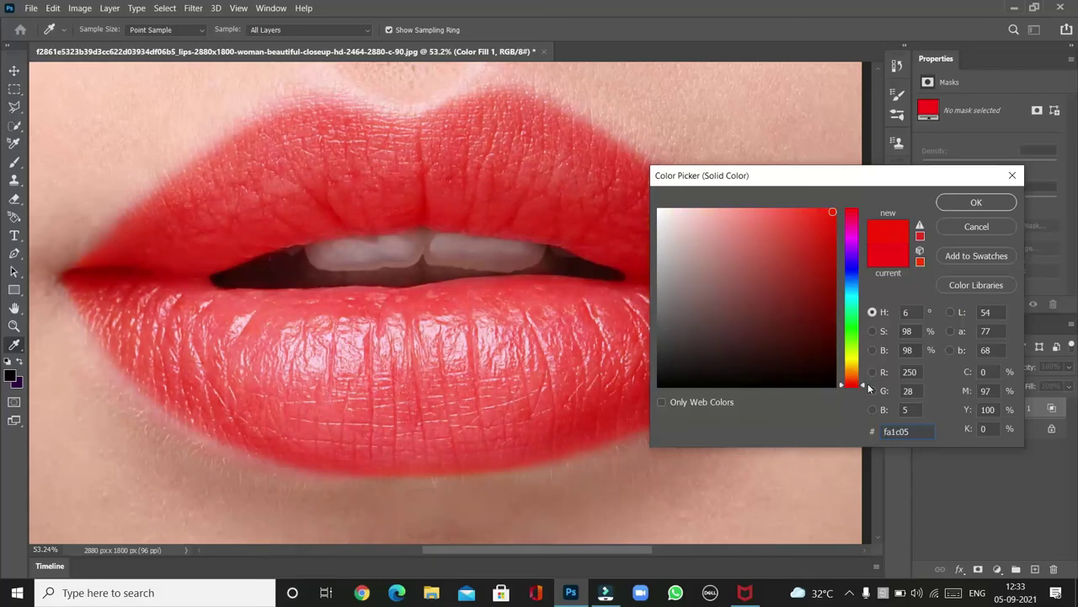